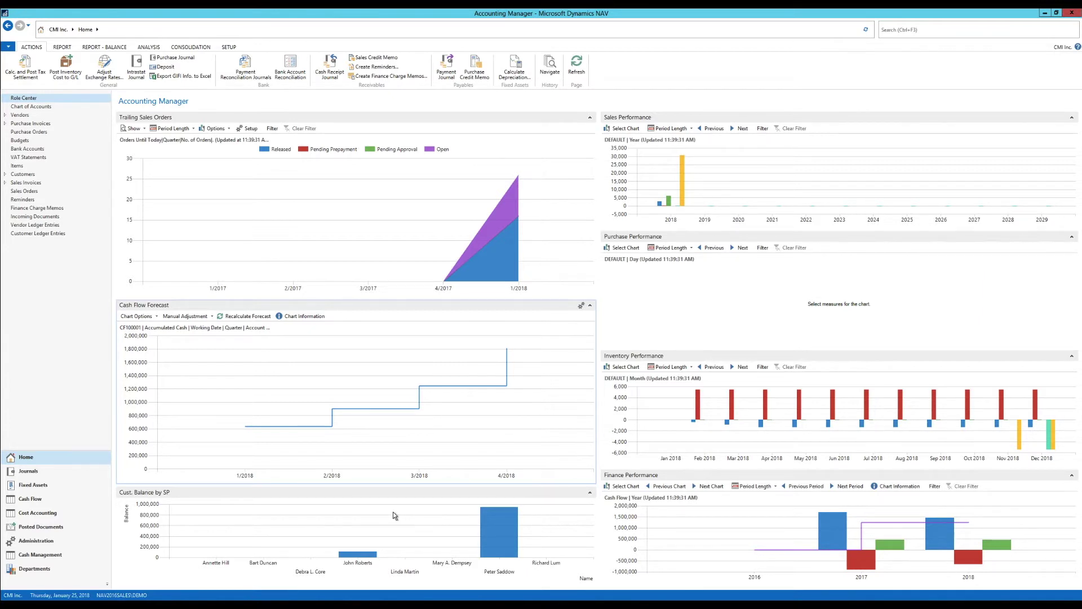
# Inspect the customer balance bars, then bring up the Trailing Sales Orders period length choices.
pyautogui.click(500, 531)
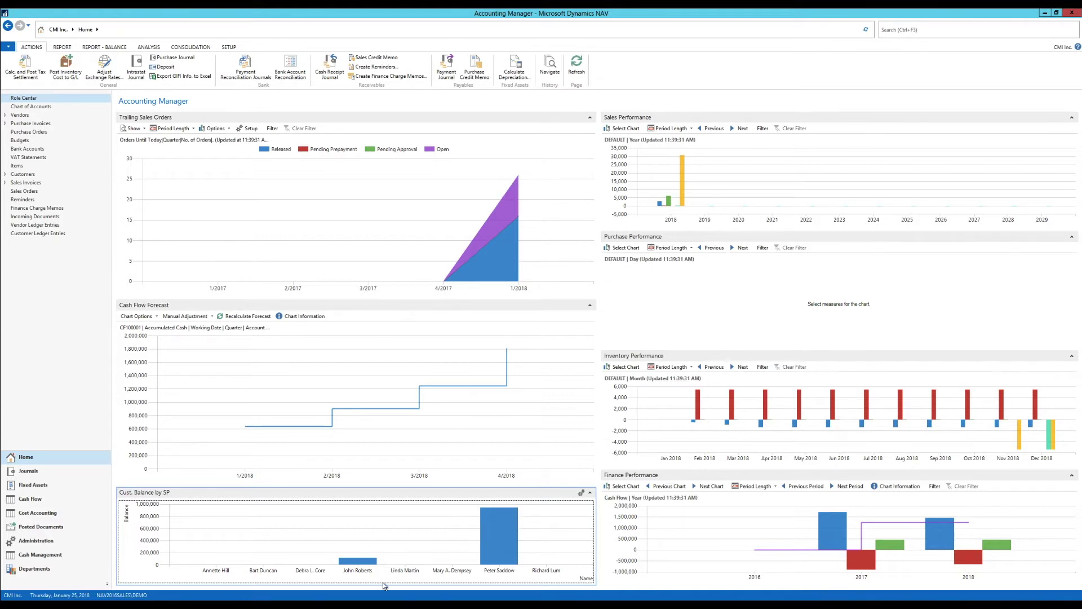
pyautogui.moveTo(358, 566)
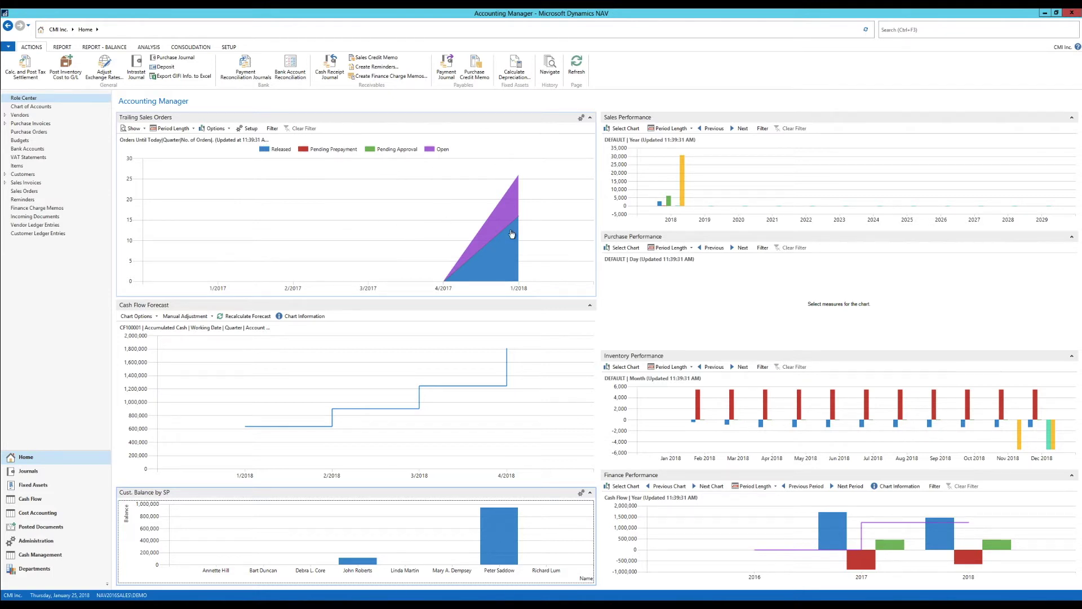
pyautogui.moveTo(502, 198)
pyautogui.click(184, 129)
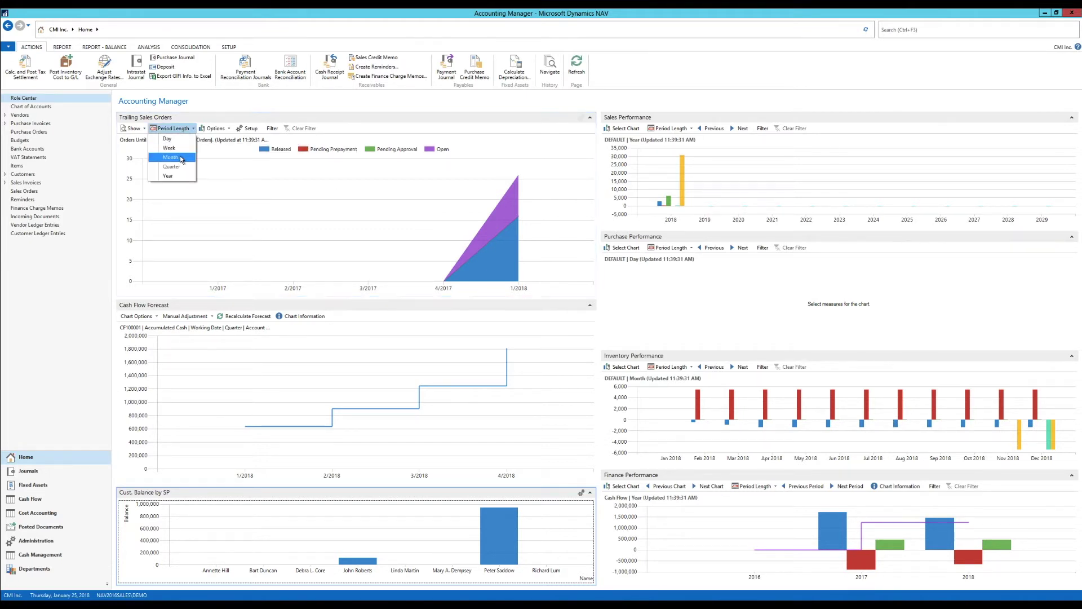
# Set Trailing Sales Orders to Month and try All Orders, then Orders Until Today.
pyautogui.click(181, 157)
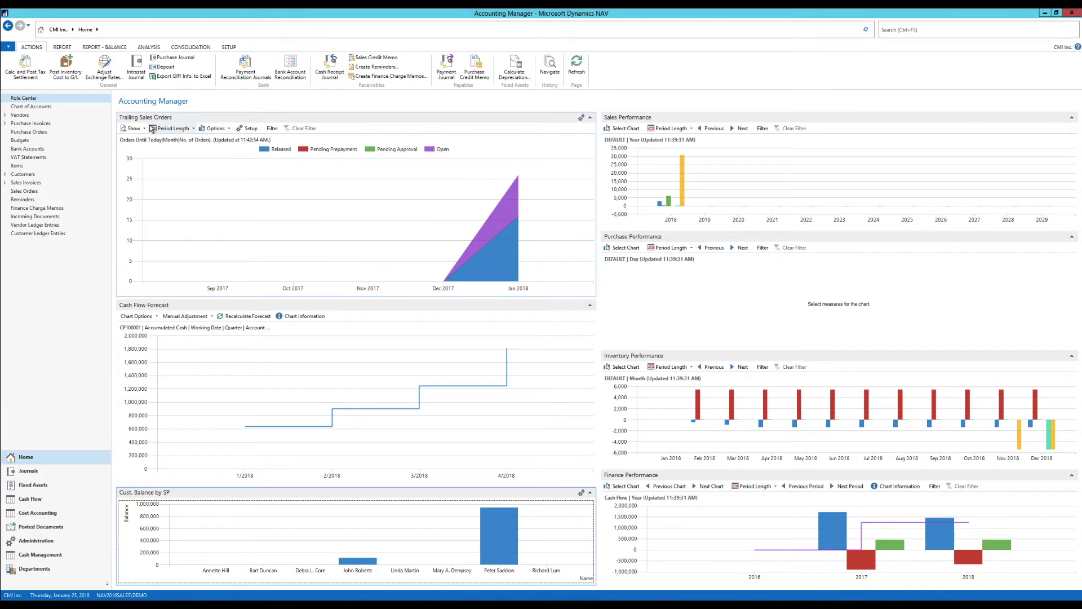
pyautogui.click(133, 128)
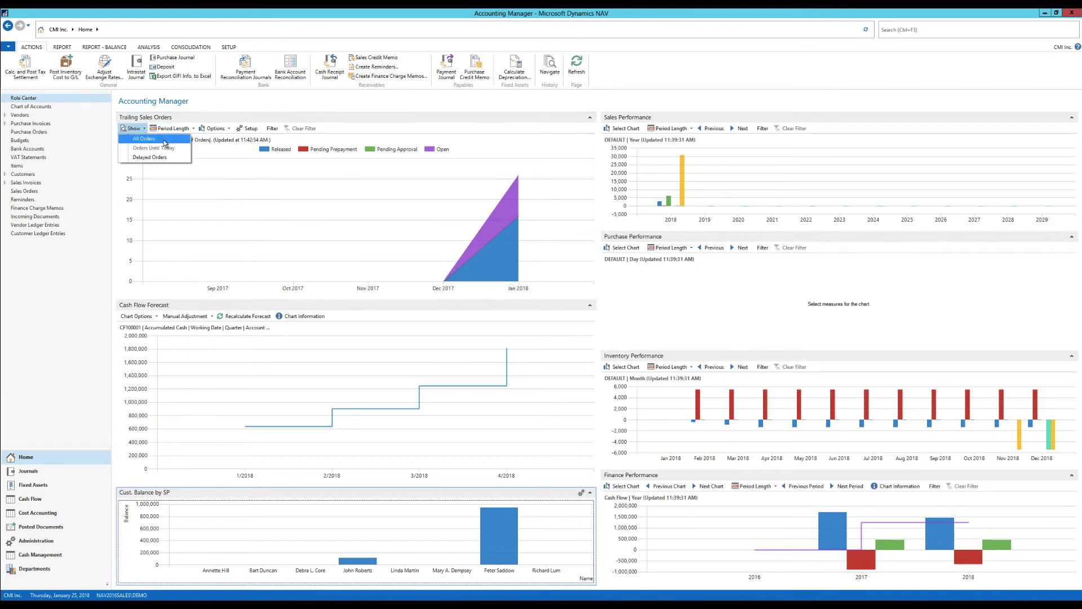
pyautogui.click(164, 140)
pyautogui.click(134, 129)
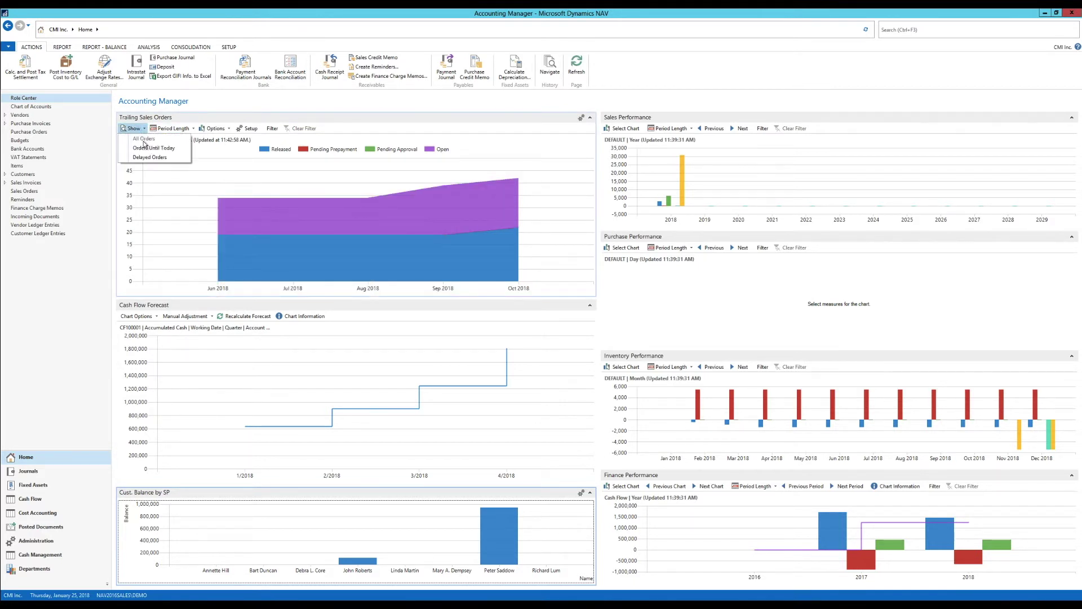
pyautogui.click(152, 148)
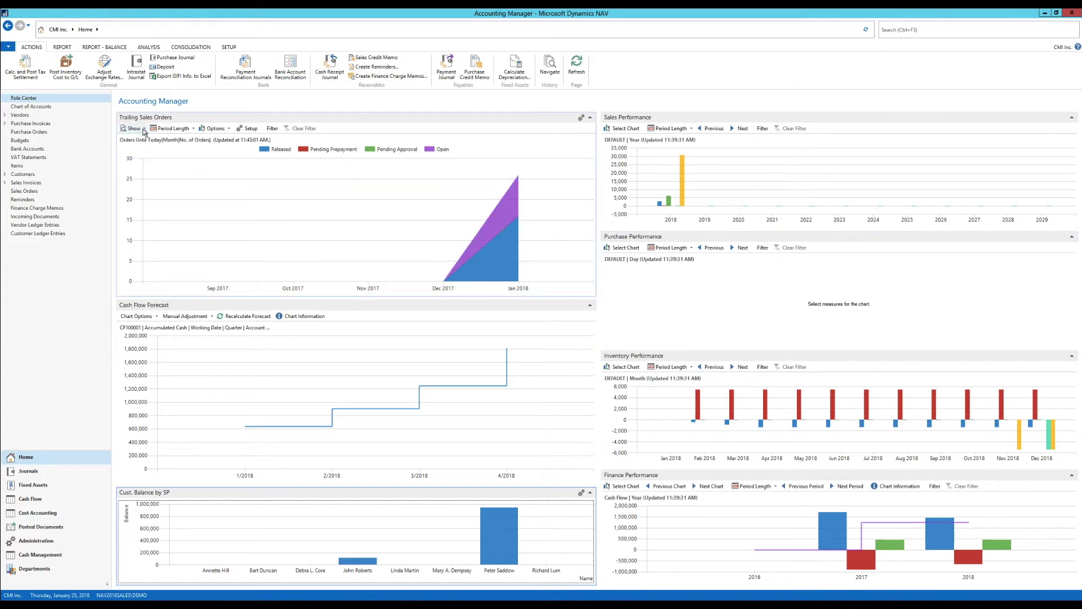
# Show Delayed Orders and drill into the Released delayed sales orders.
pyautogui.click(144, 131)
pyautogui.click(152, 157)
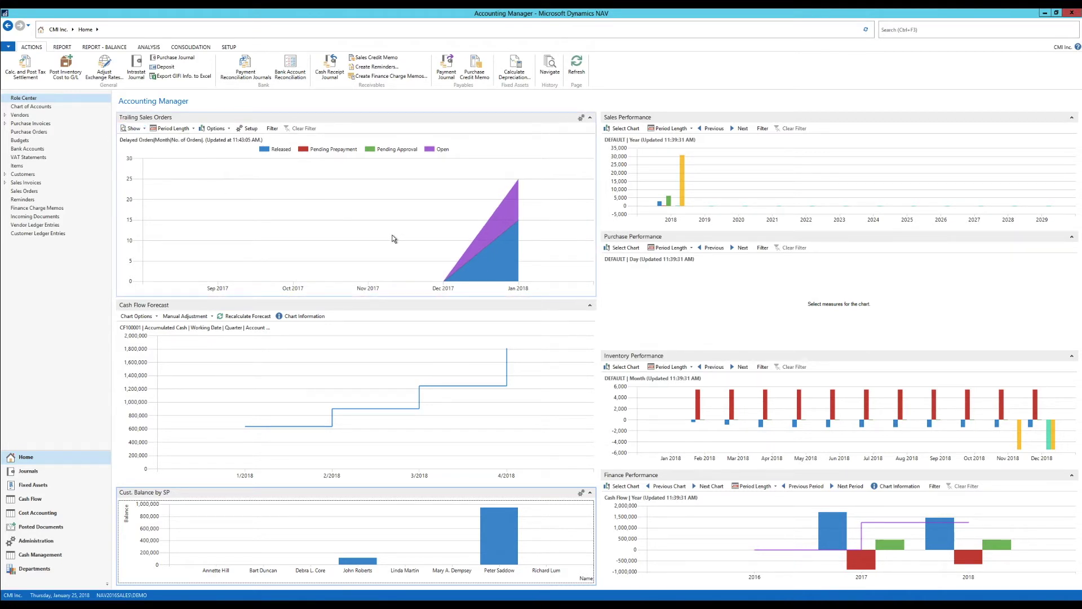
pyautogui.click(498, 268)
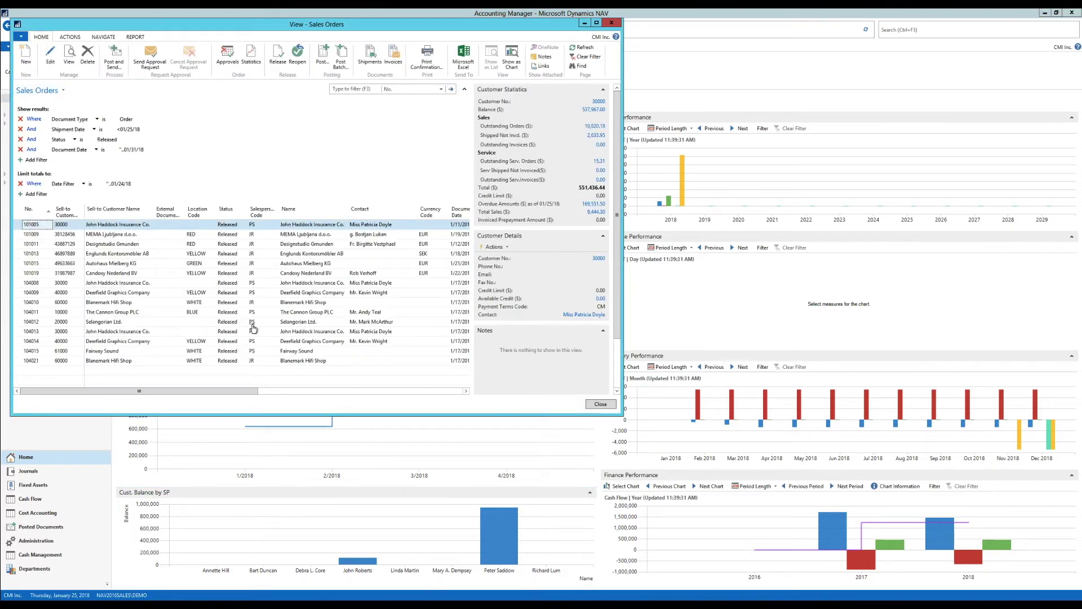
pyautogui.click(612, 23)
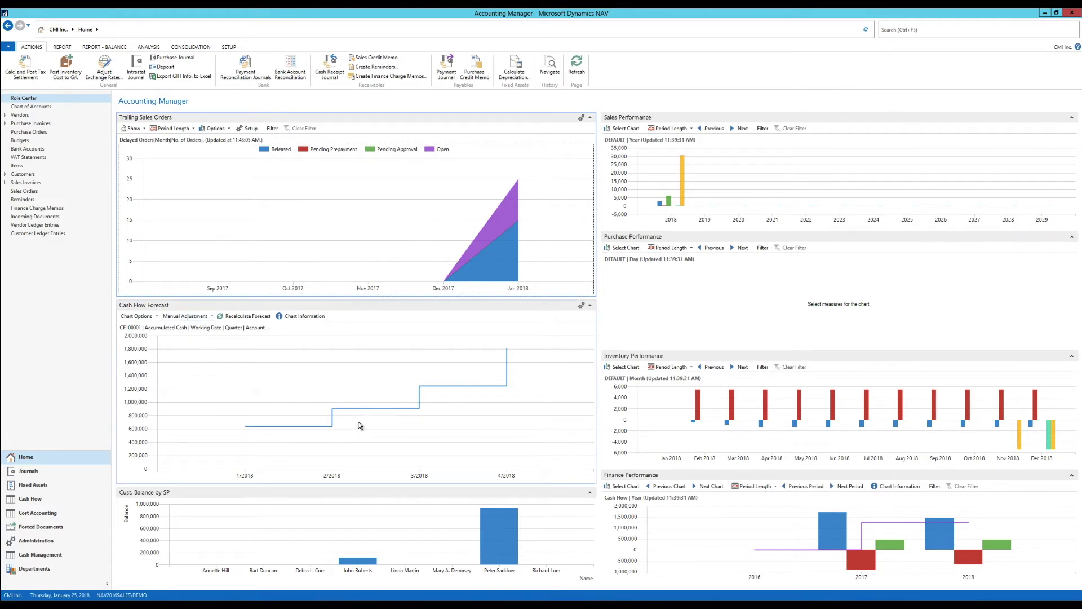
# Switch the Cash Flow Forecast chart to the Combined view through its Chart Options.
pyautogui.click(138, 318)
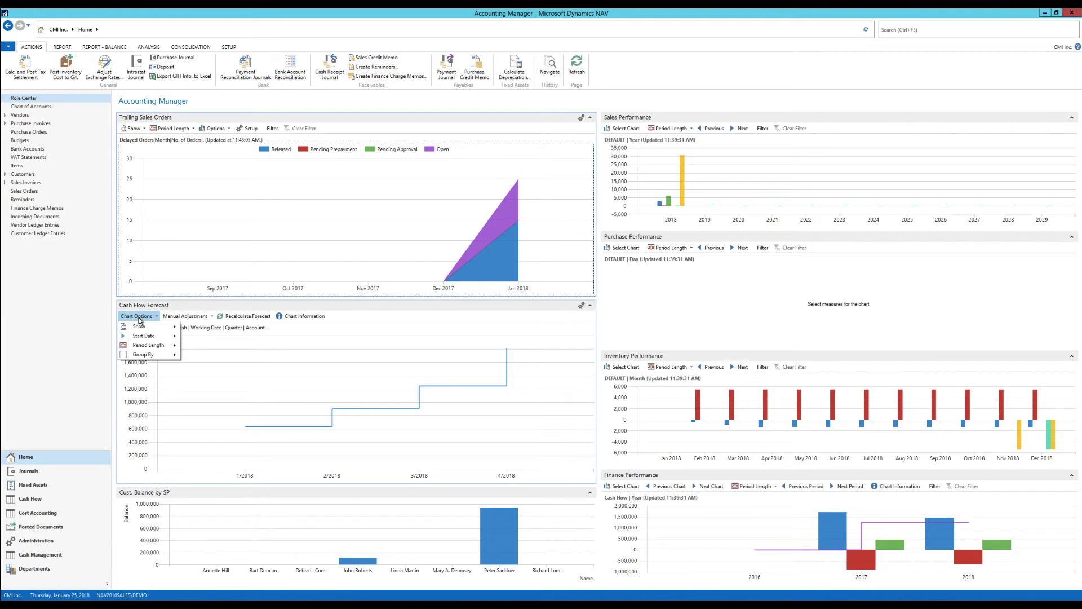
pyautogui.moveTo(141, 335)
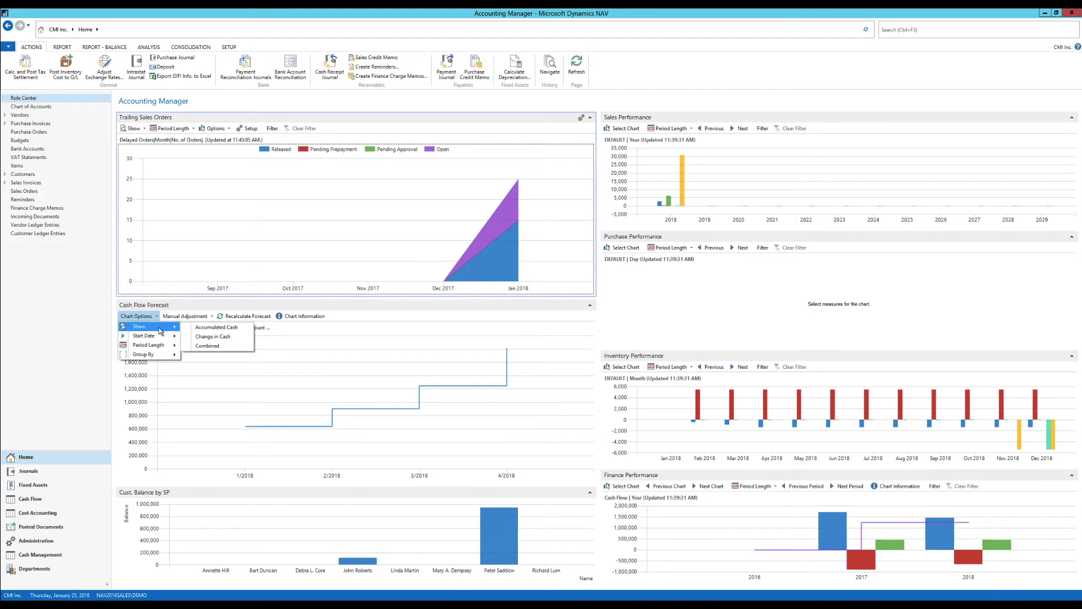
pyautogui.click(216, 335)
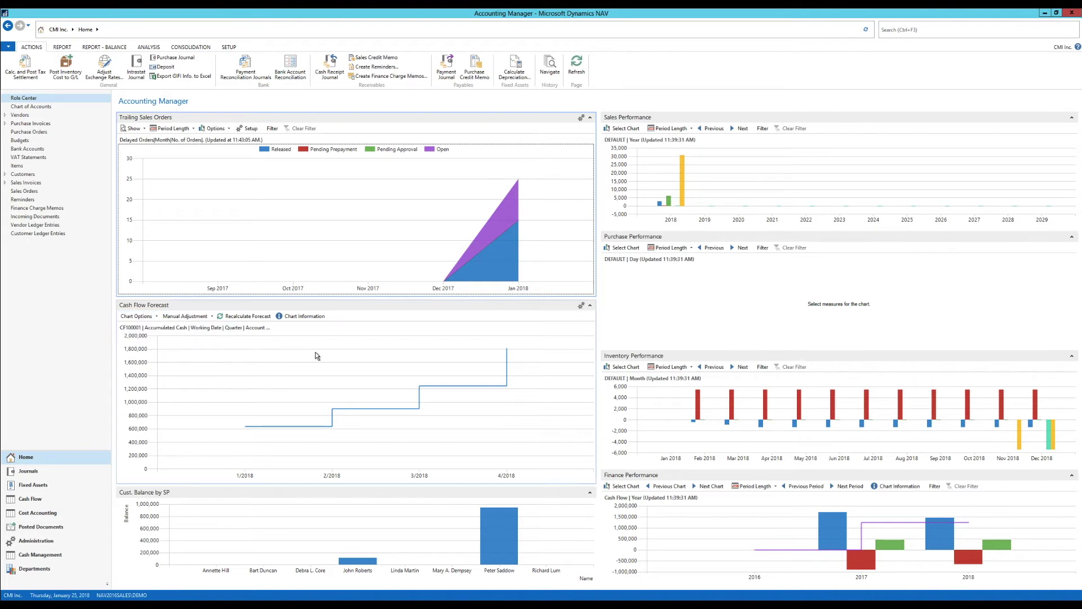
pyautogui.click(134, 319)
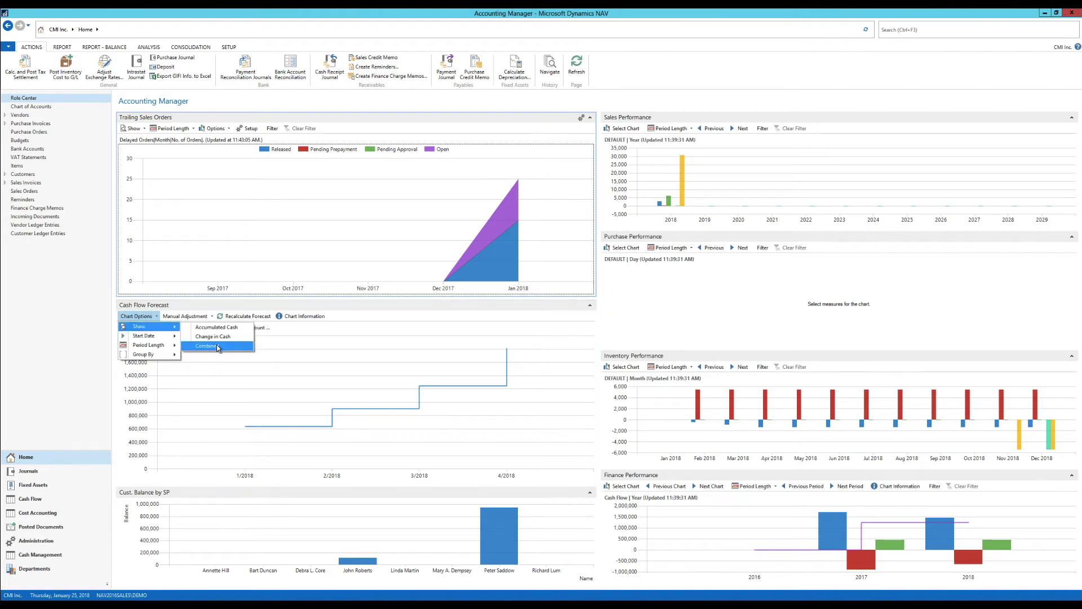
pyautogui.click(258, 353)
pyautogui.moveTo(508, 403)
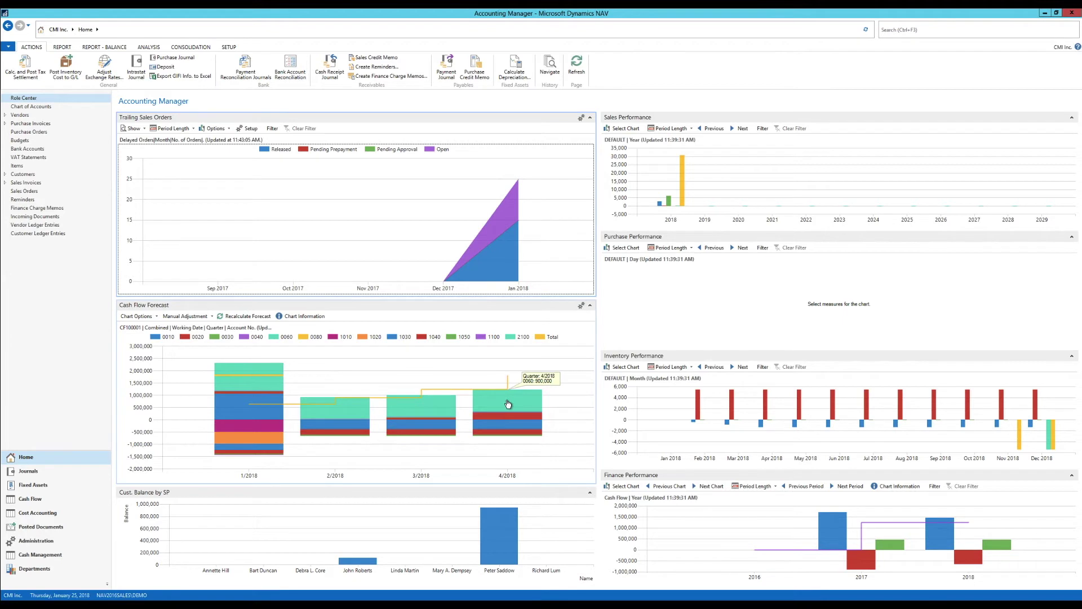
pyautogui.click(185, 319)
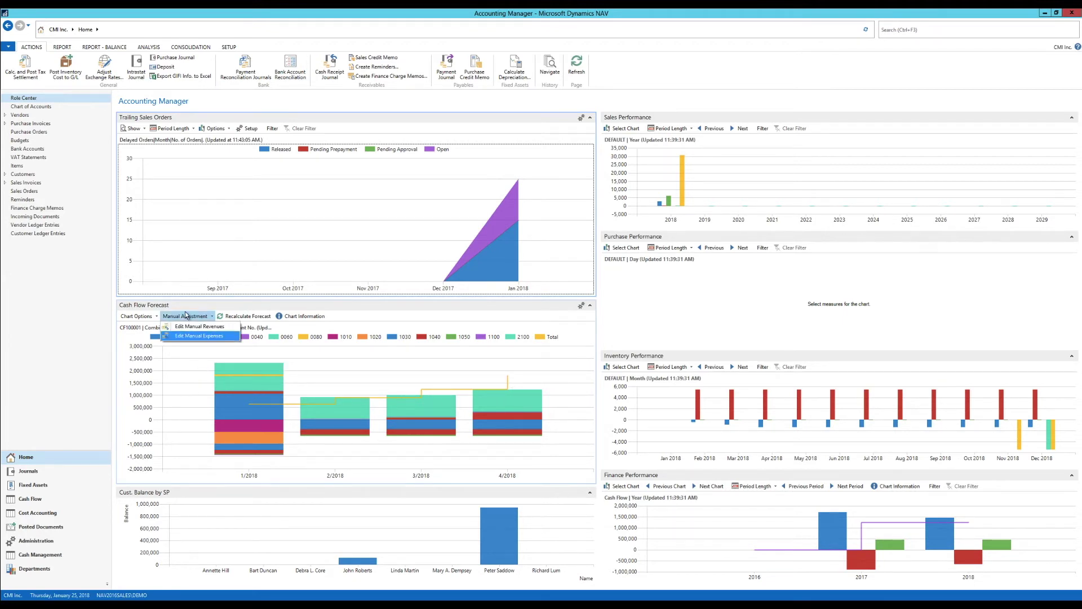
pyautogui.click(190, 335)
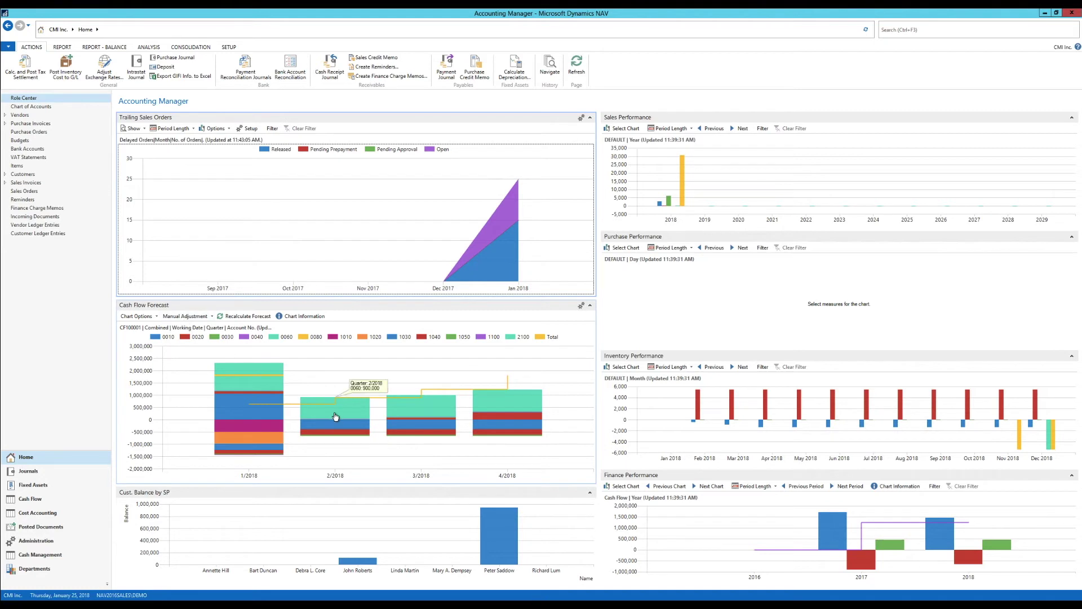
pyautogui.click(336, 416)
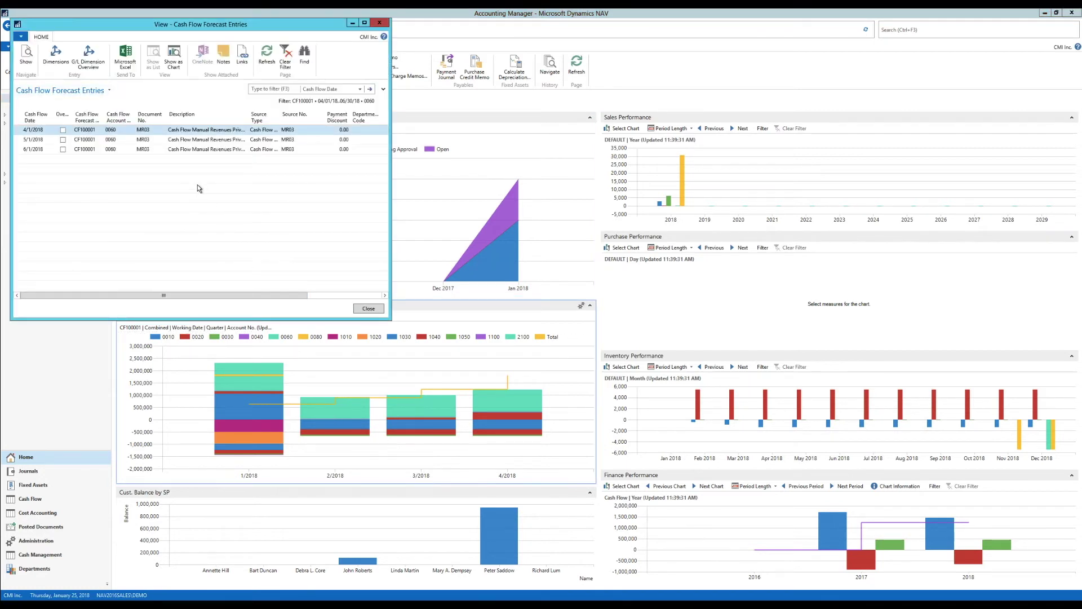
pyautogui.click(375, 24)
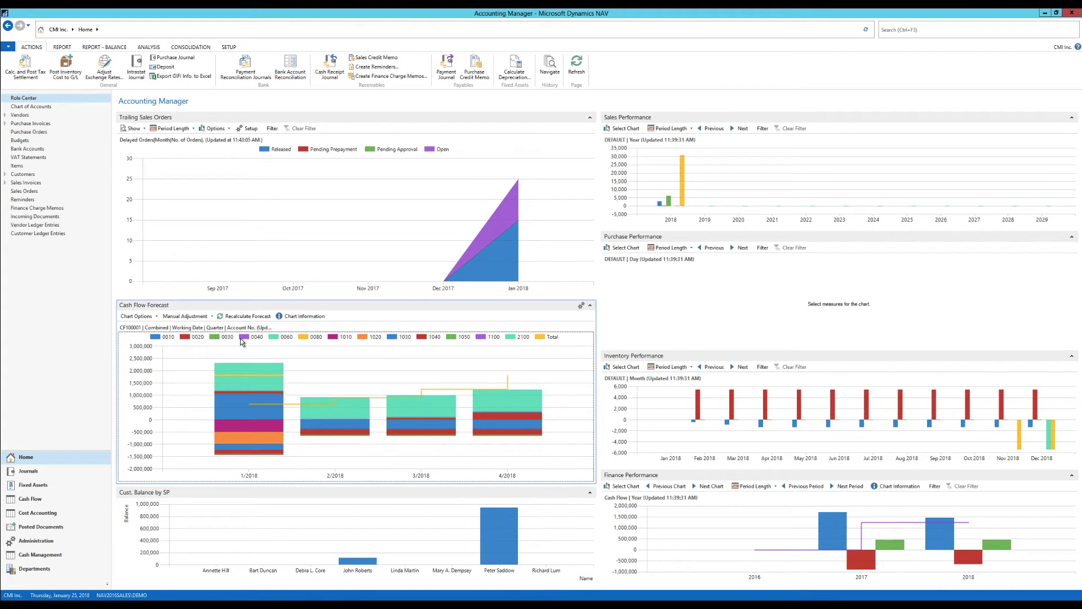
pyautogui.moveTo(261, 398)
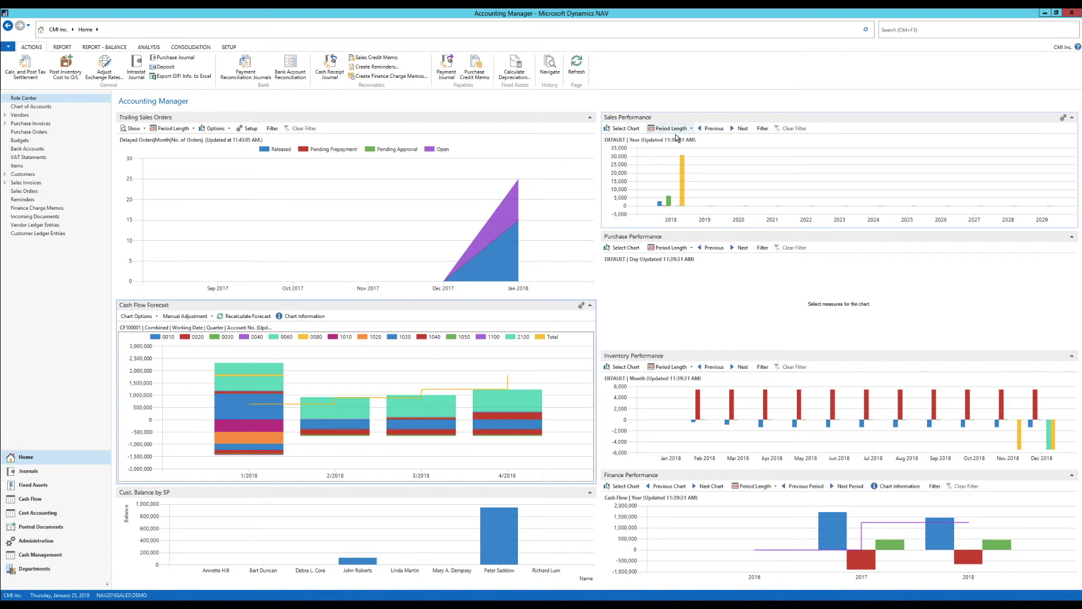
# Open the DEFAULT Sales Performance chart setup, inspect a measure's chart type, and close it.
pyautogui.click(630, 129)
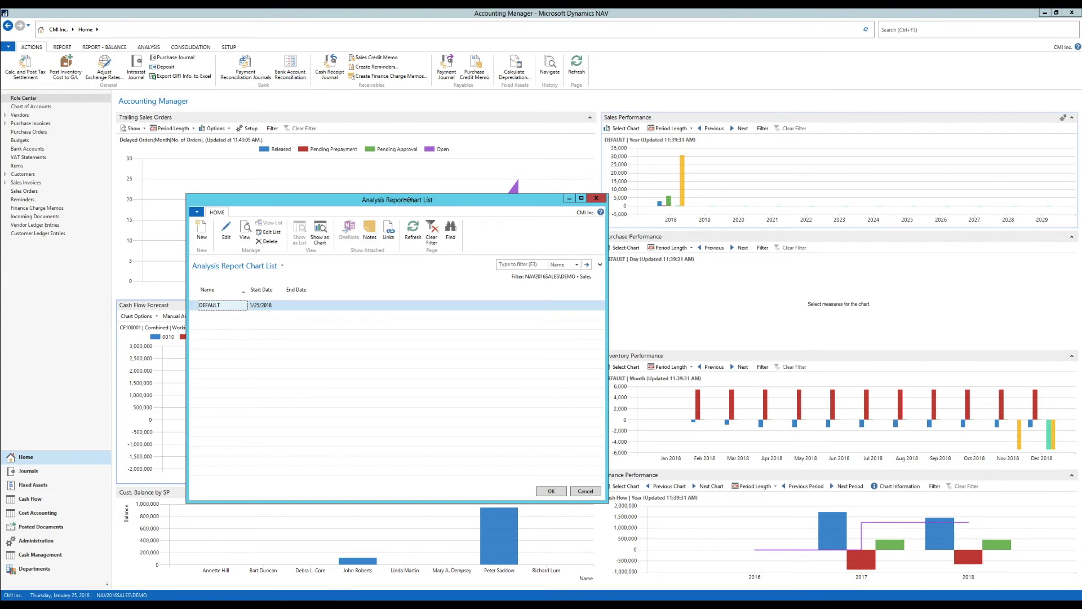
pyautogui.click(226, 231)
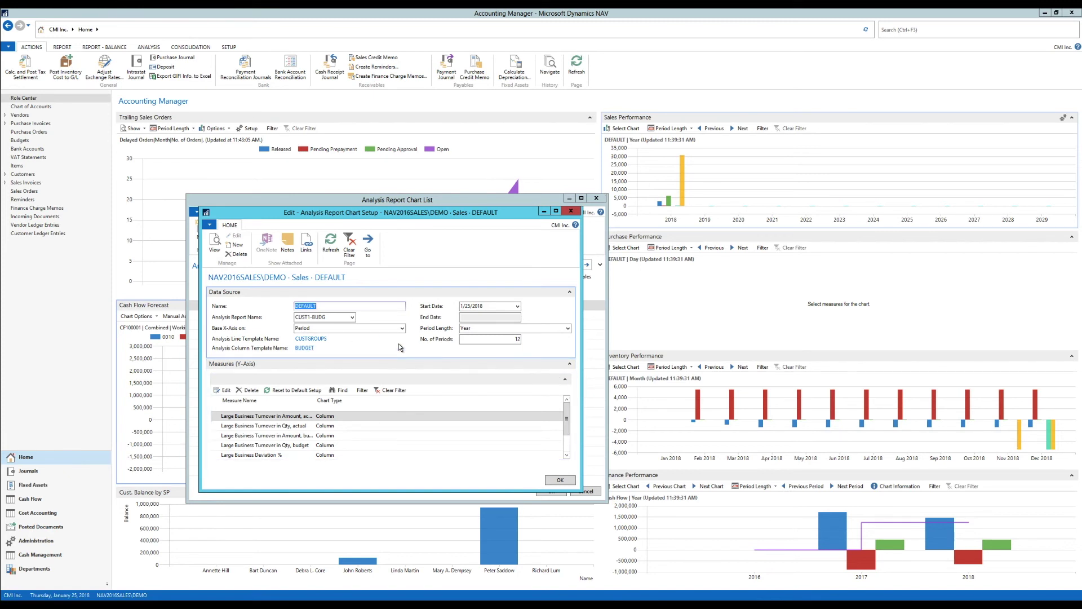
pyautogui.click(346, 417)
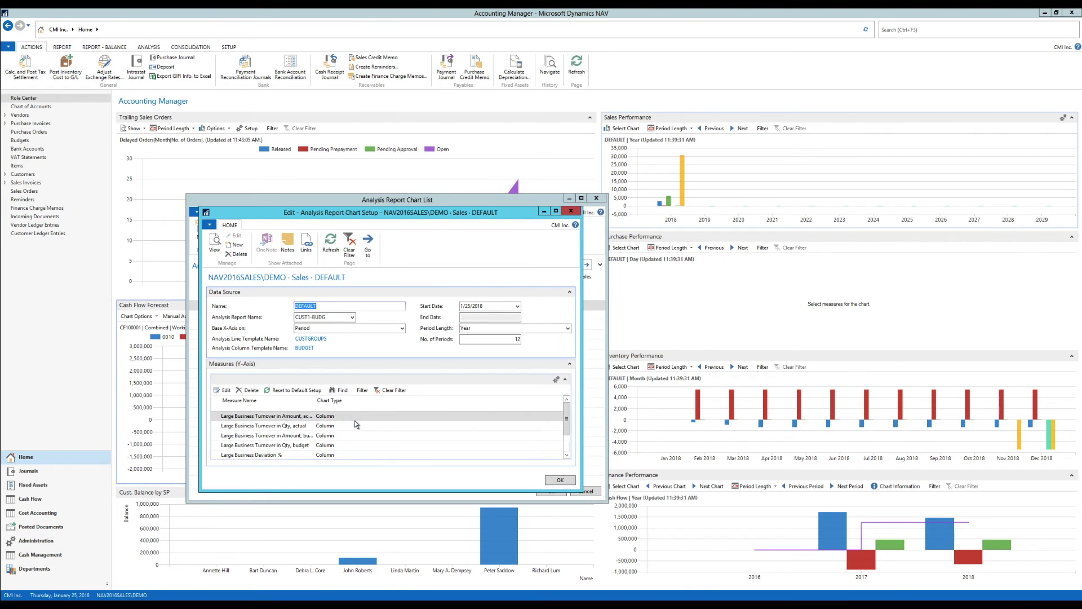
pyautogui.click(572, 212)
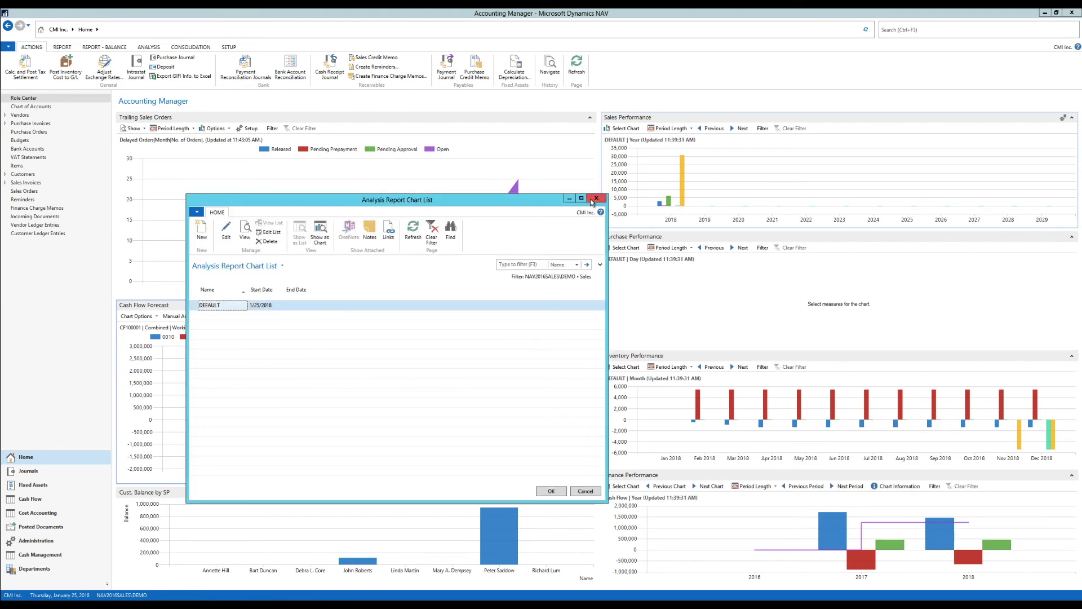
# Browse the Purchase, Inventory and Finance Performance chart lists in turn, closing each.
pyautogui.click(590, 198)
pyautogui.click(624, 248)
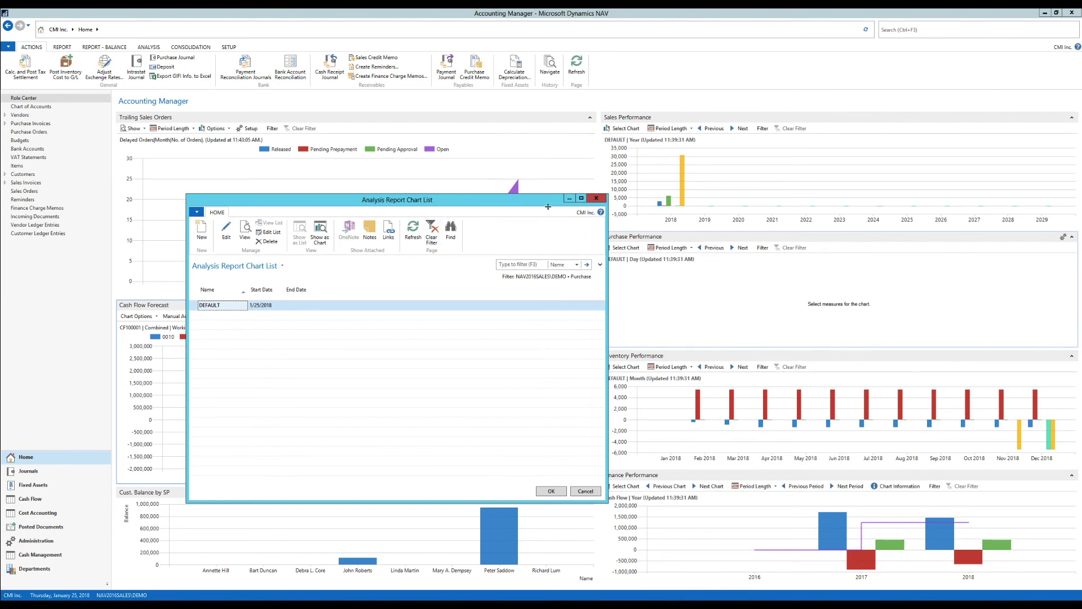
pyautogui.click(596, 198)
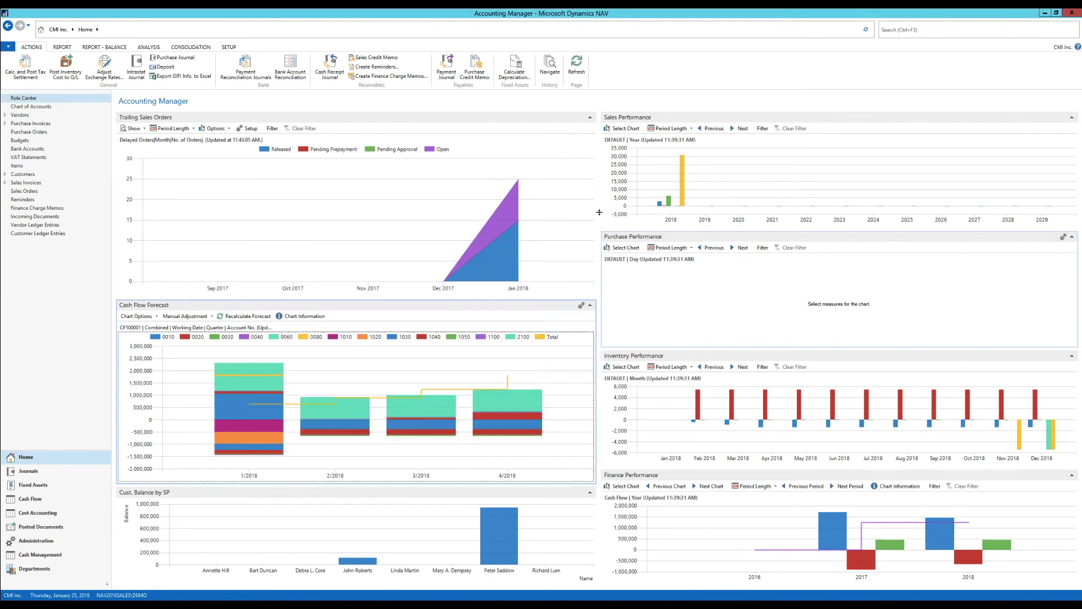
pyautogui.click(616, 364)
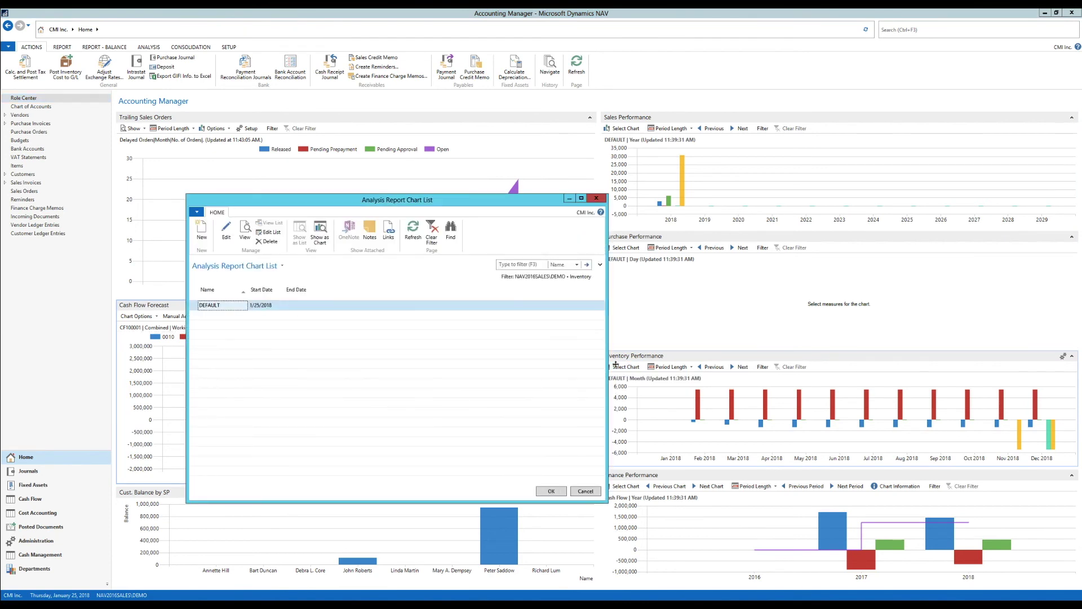
pyautogui.click(595, 197)
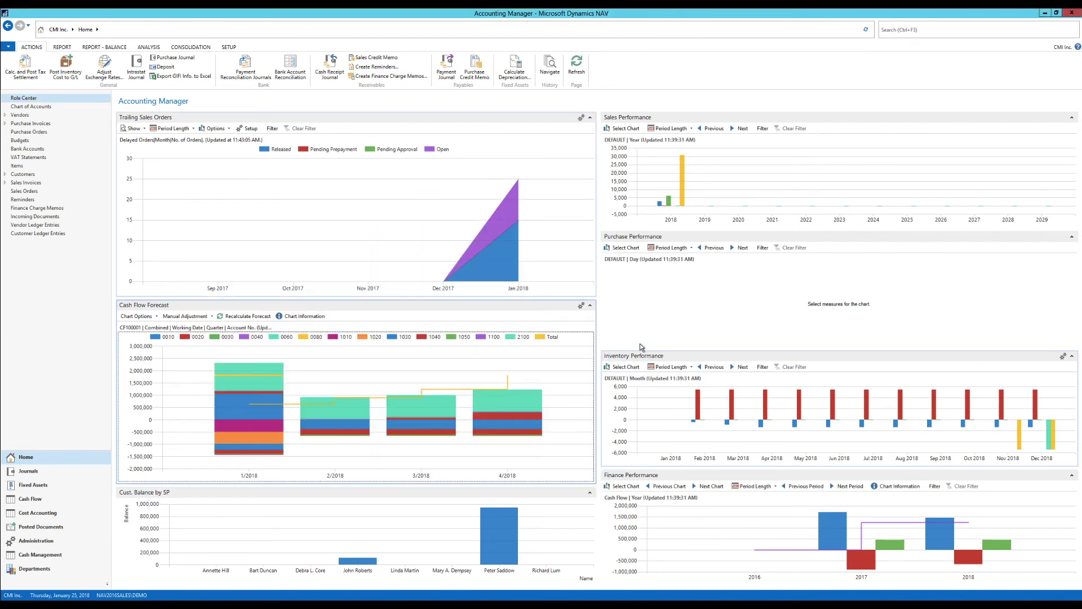
pyautogui.click(622, 485)
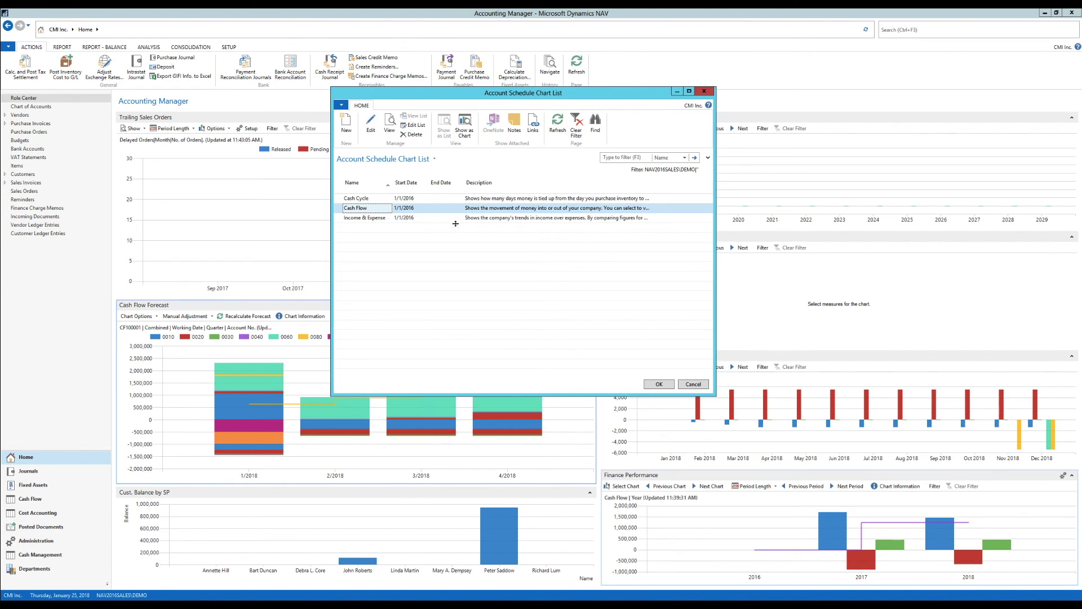
pyautogui.click(704, 91)
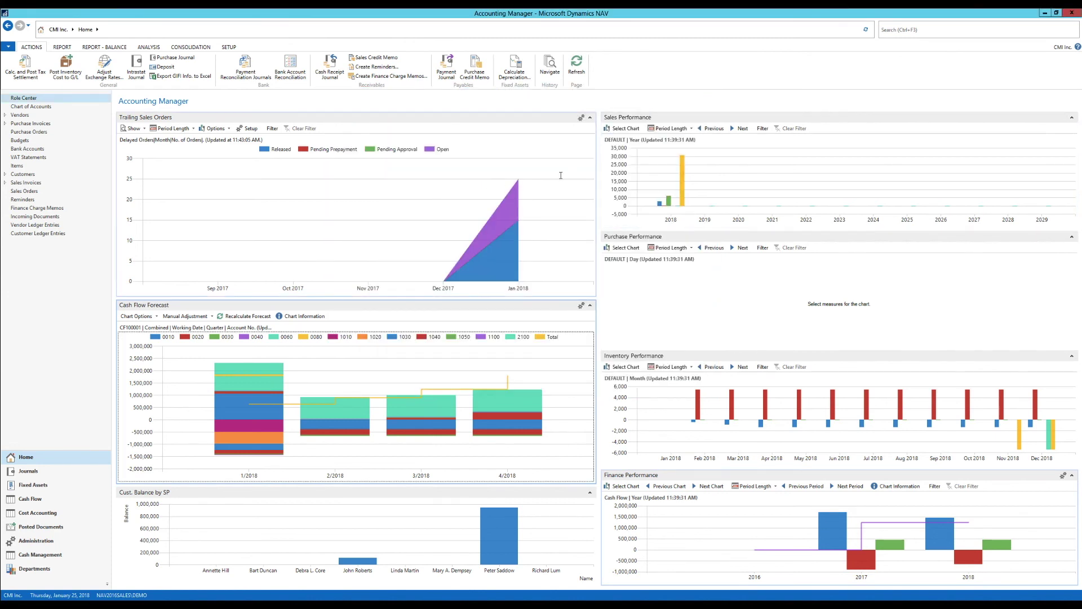